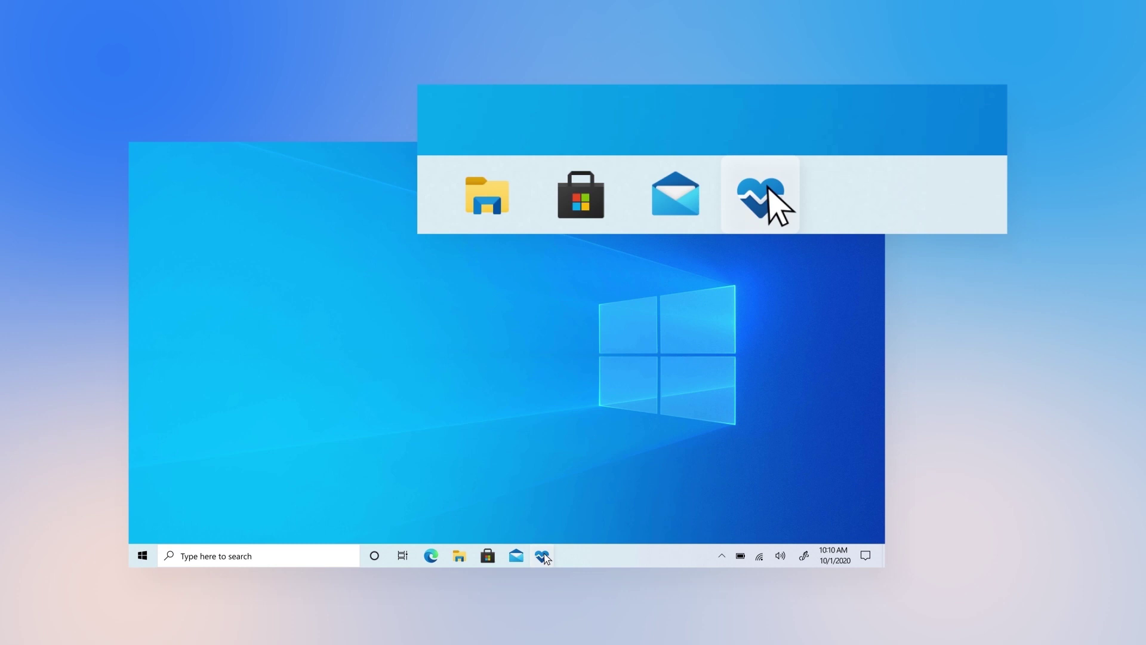
Run PC Health Check's Windows 11 compatibility check from the taskbar icon
left_click(543, 555)
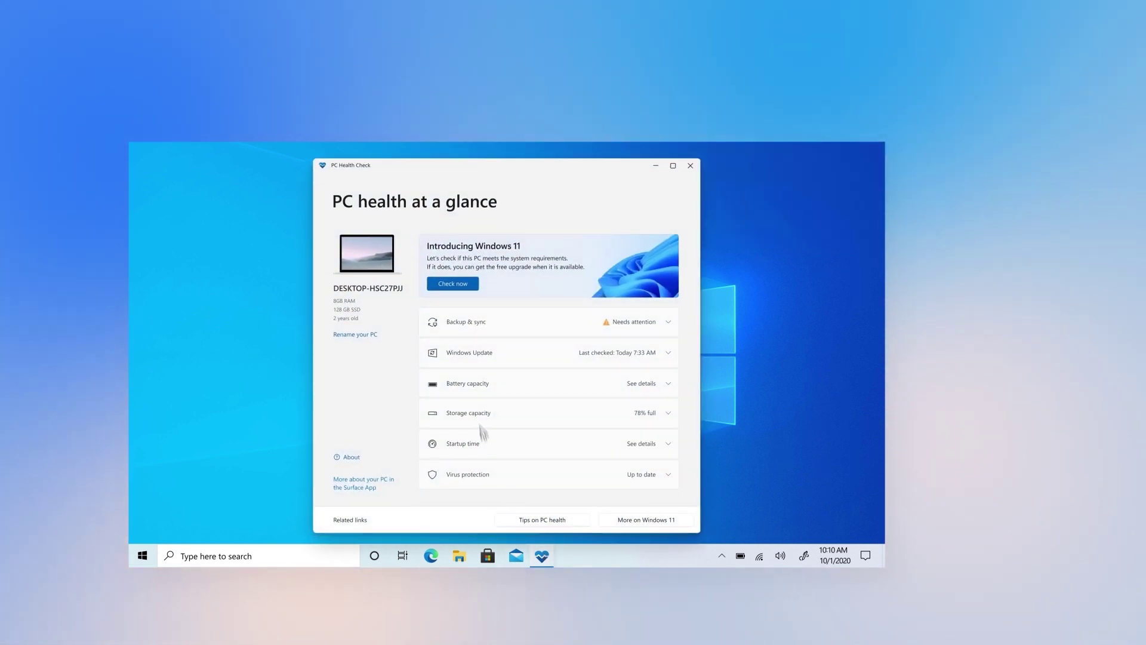
left_click(682, 158)
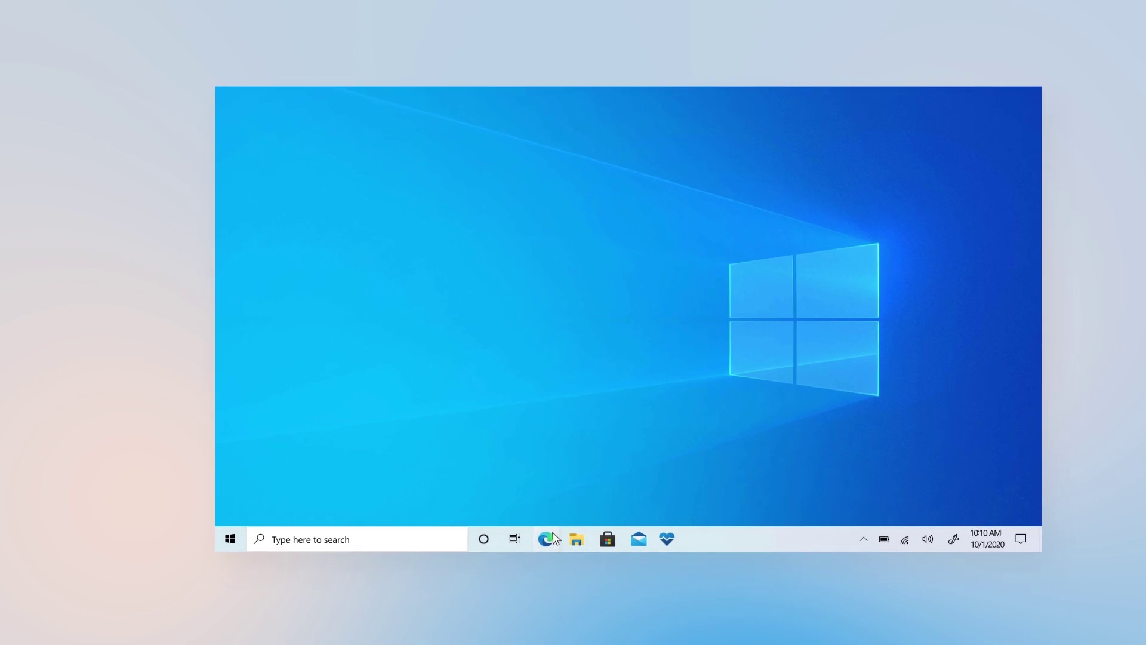
Load account.microsoft.com in Edge to show the signed-in account dashboard
left_click(548, 538)
type("account.microsoft.com")
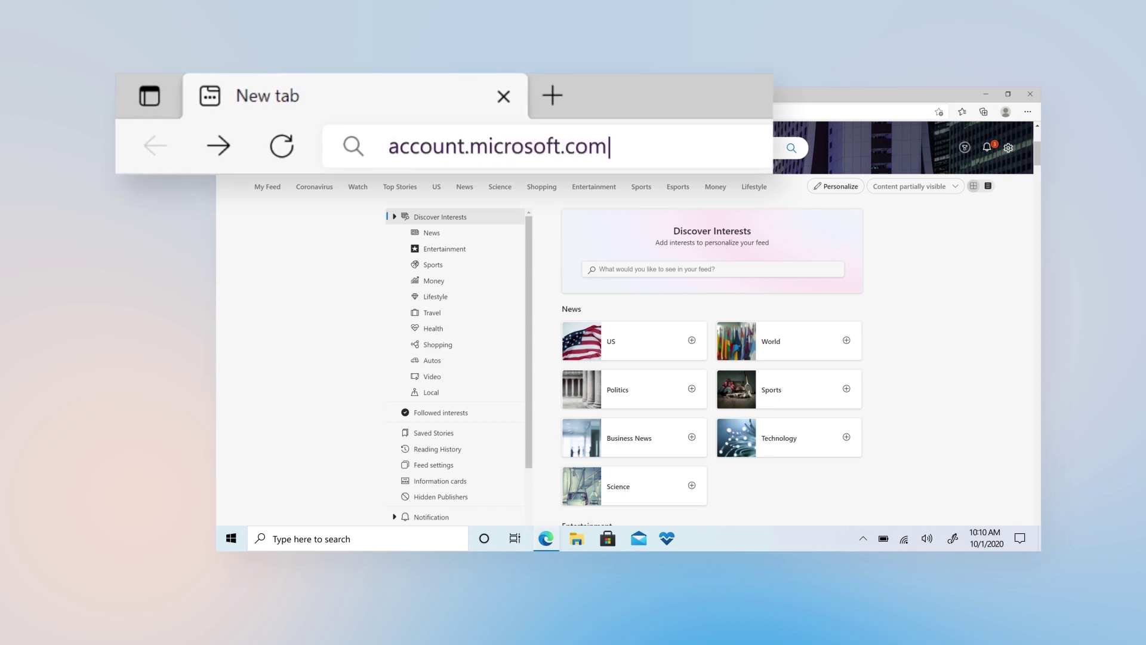
key("Return")
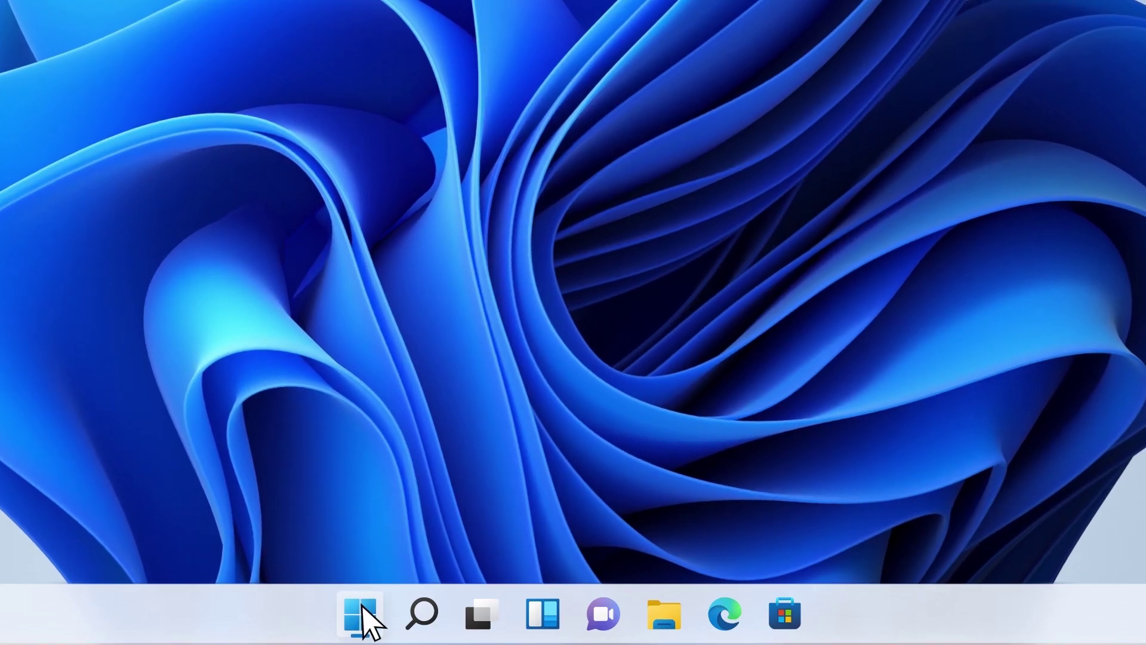
Bring up the Windows Settings home from the taskbar gear icon
left_click(362, 614)
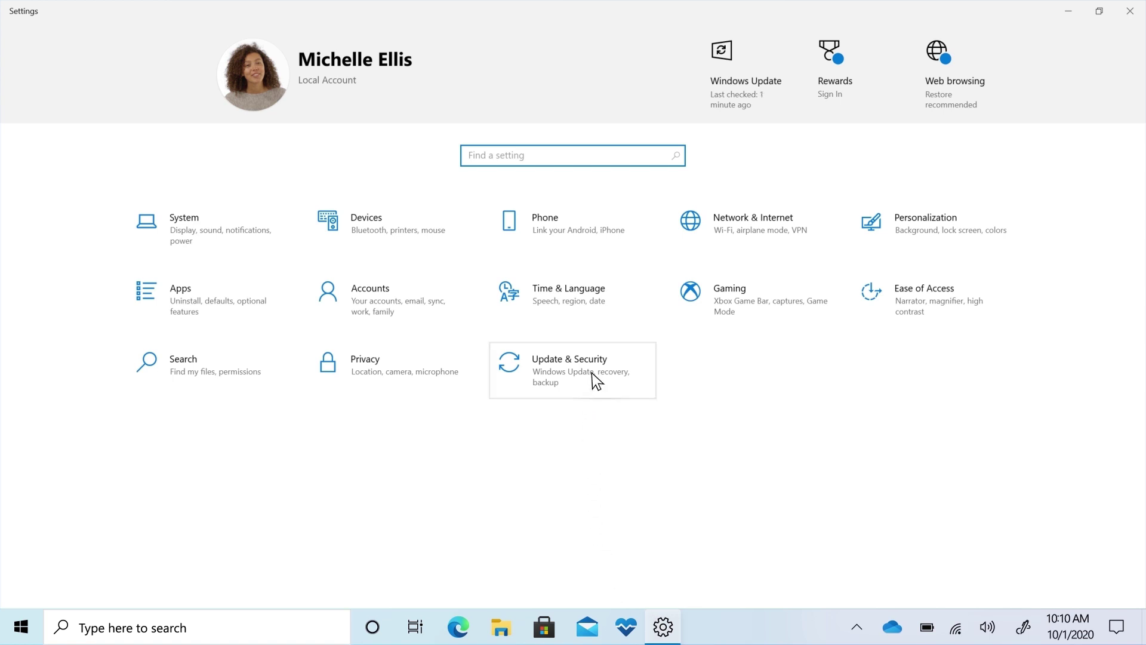
Go to Update & Security to see Windows Update report the PC is up to date
left_click(592, 374)
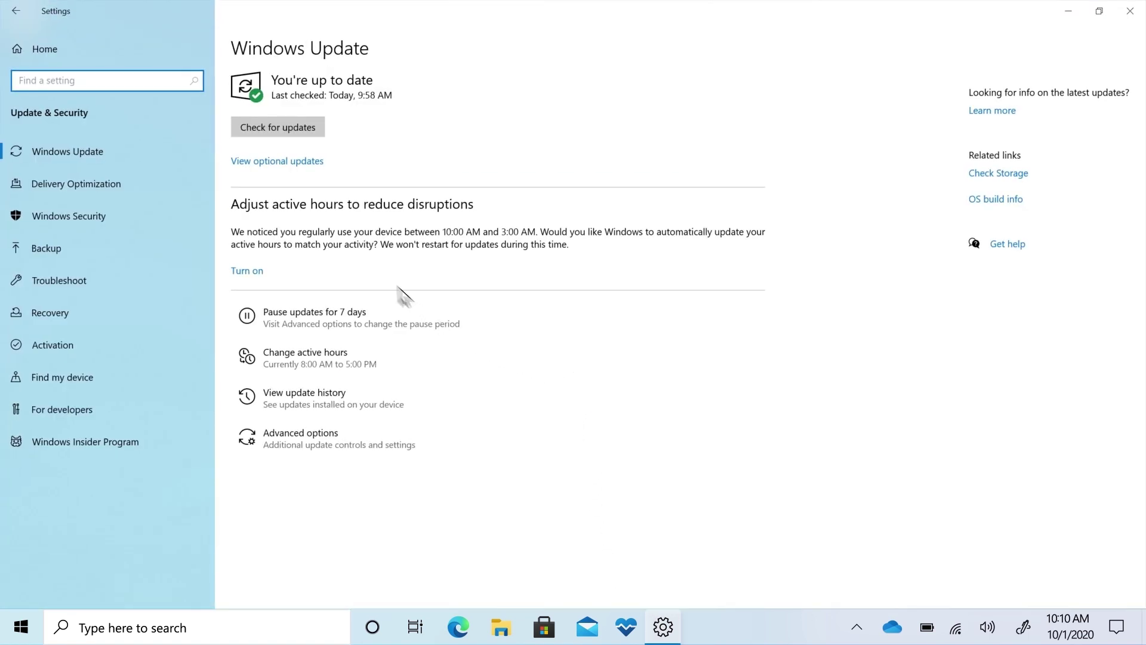